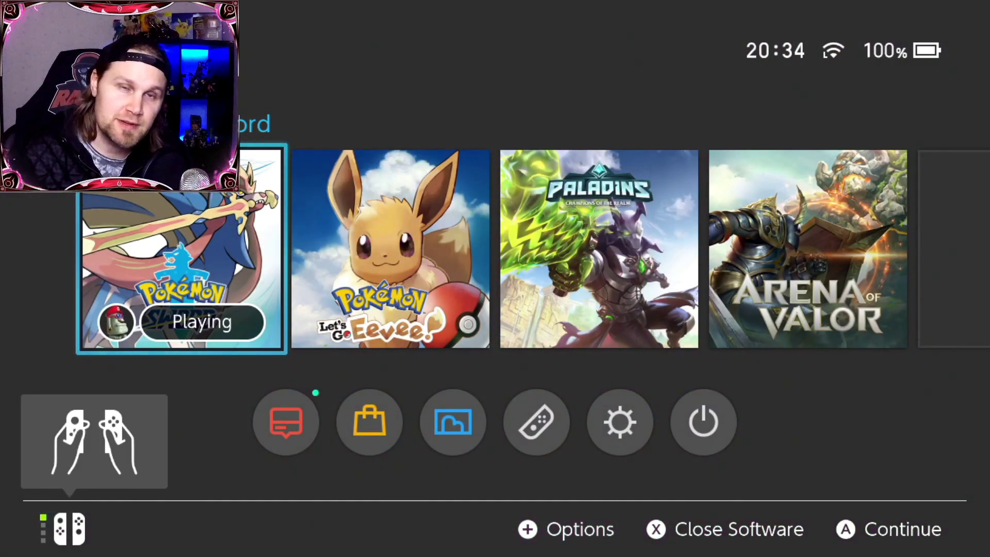
- Open System Settings and go to the Internet category
key(Right)
key(Right)
key(Down)
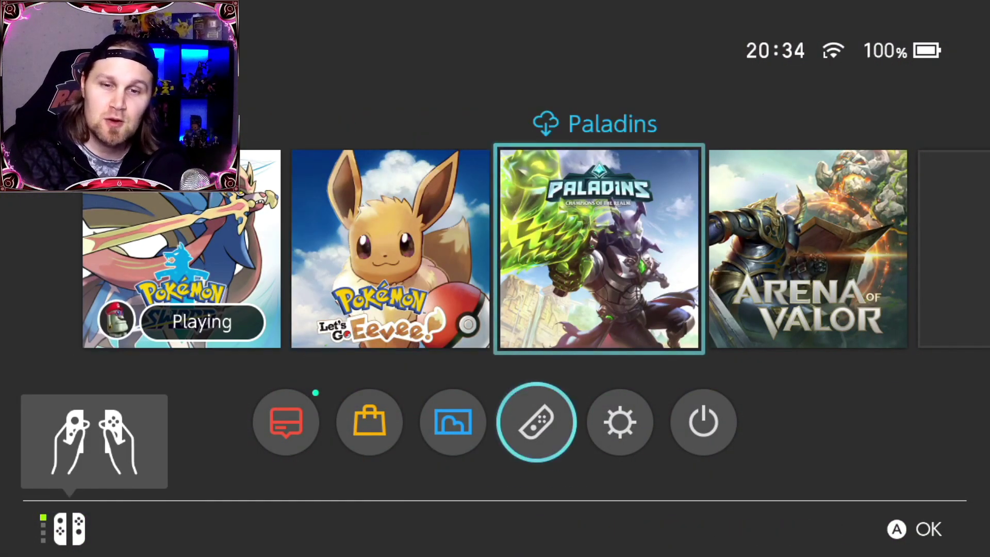
key(Right)
key(Return)
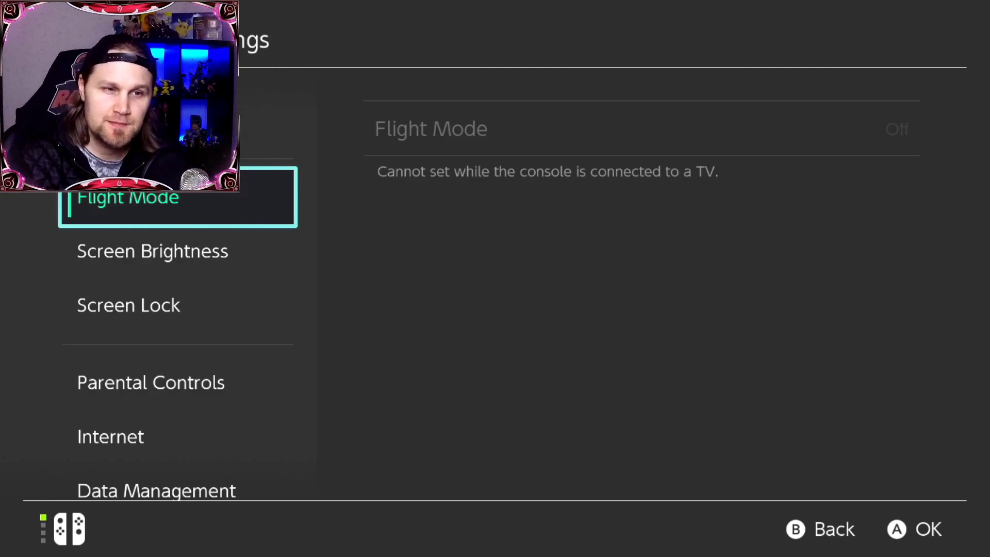
key(Down)
key(Down)
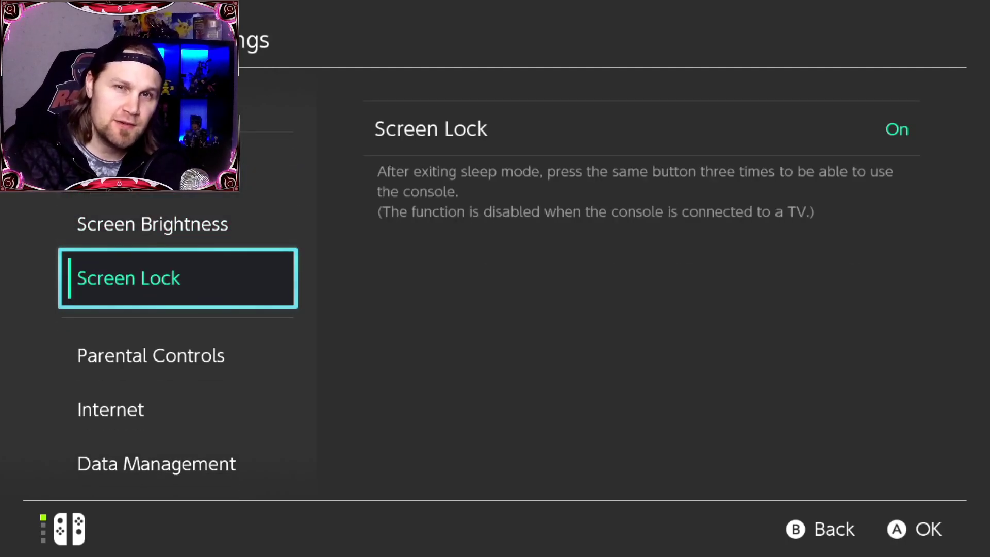
key(Down)
key(Down)
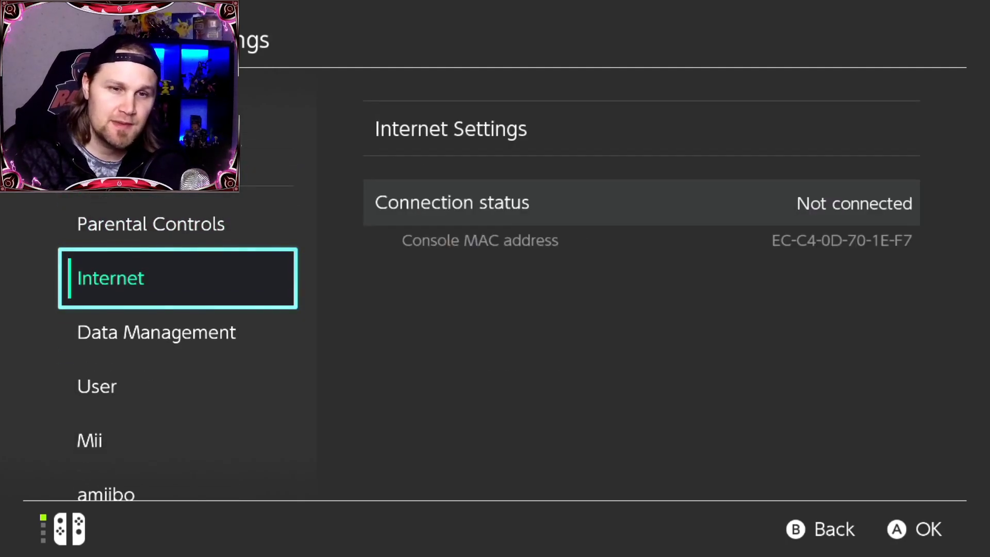
- Connect to the saved ASUS network; the connection test reports NAT type A, 8.5/3.5 Mbps
key(Right)
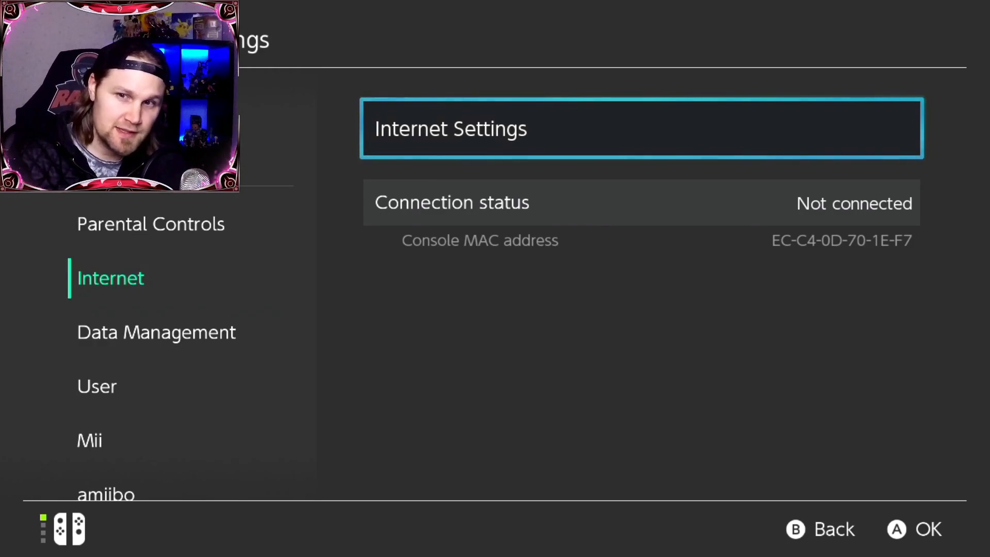
key(Return)
key(Return)
key(Return)
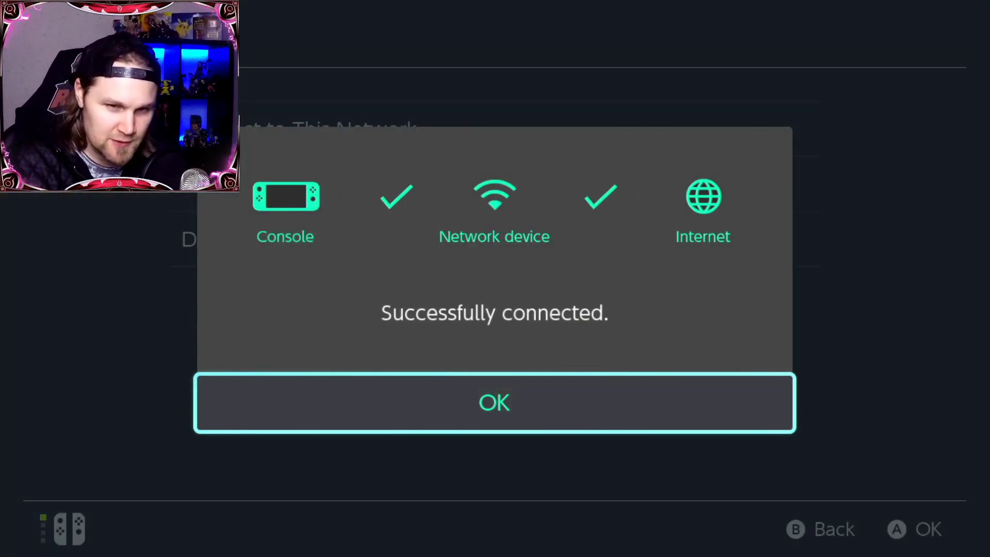
key(Return)
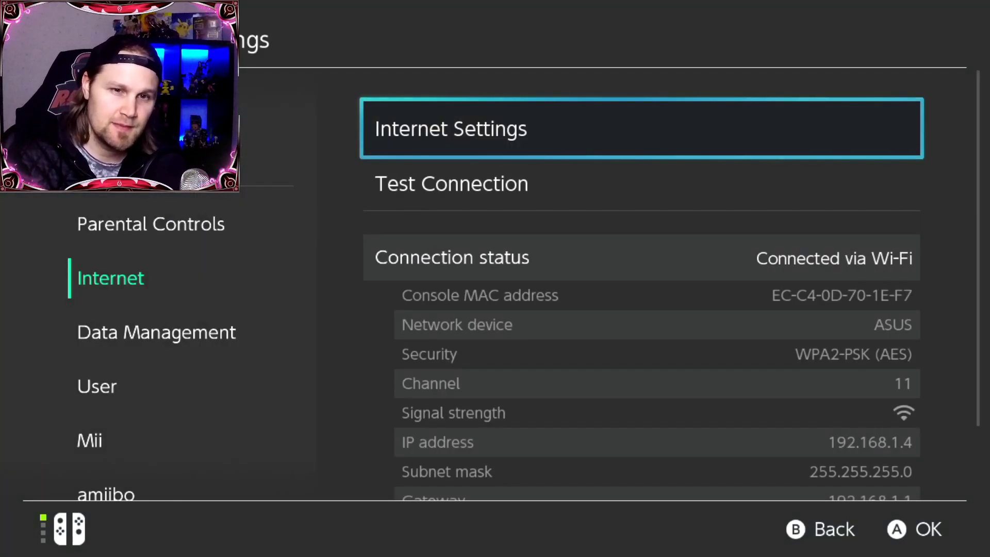
key(Down)
key(Return)
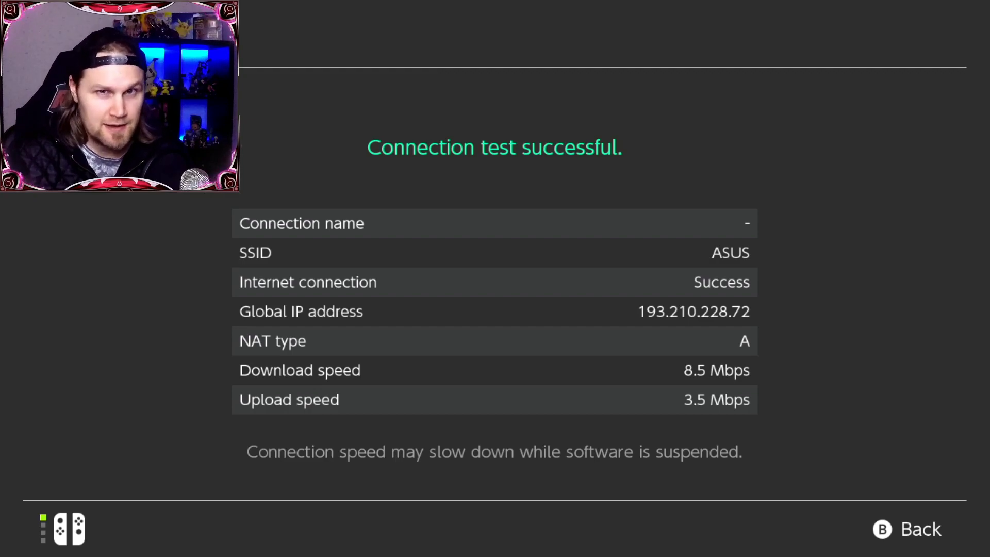
key(Escape)
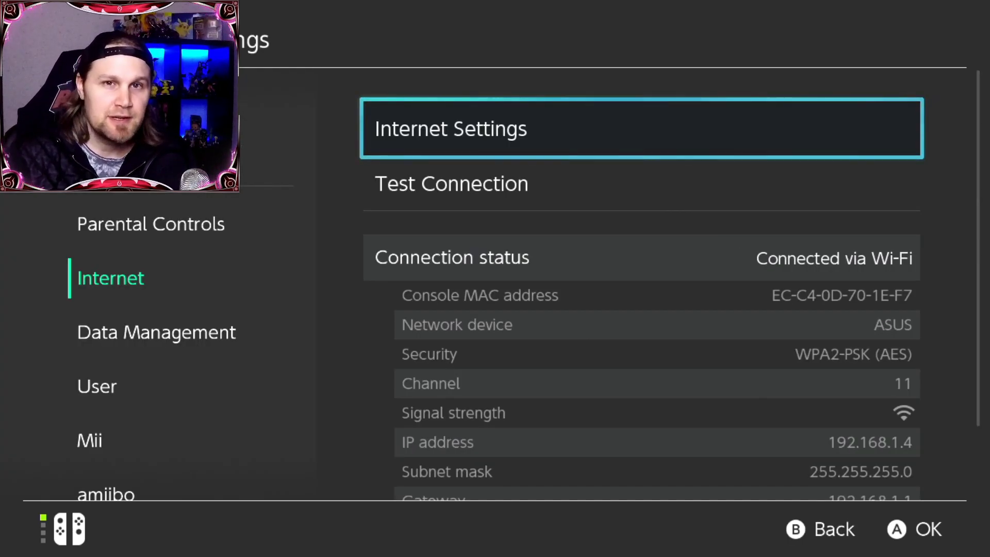
key(Down)
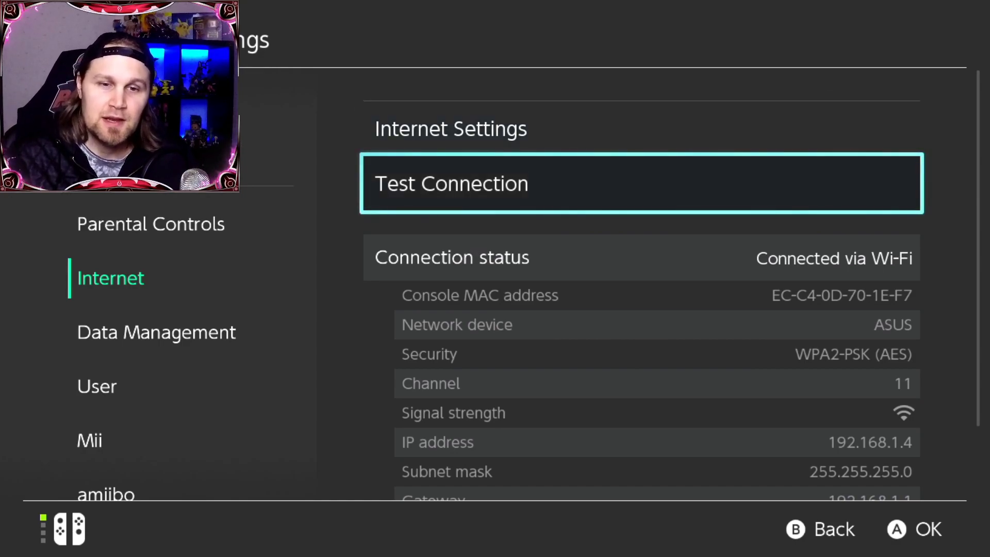
key(Down)
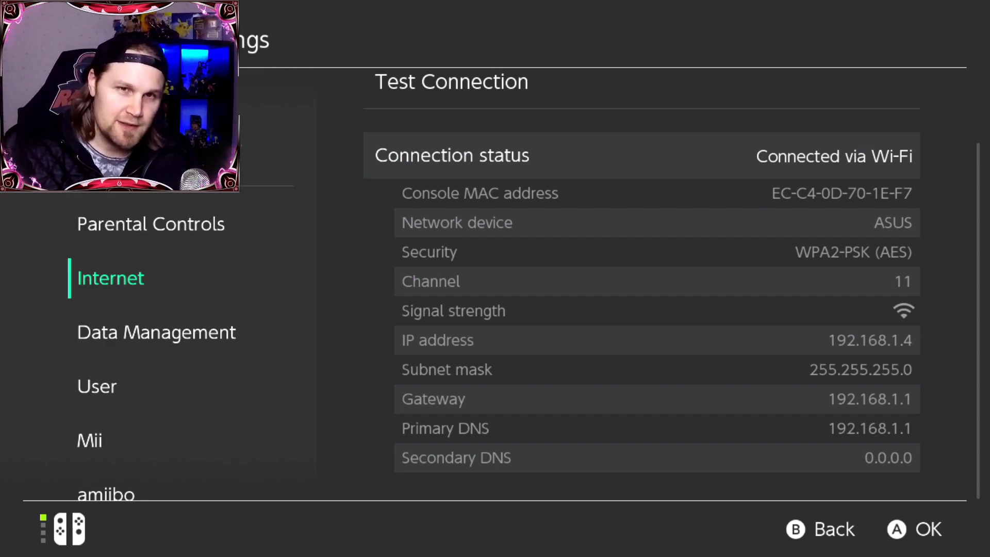
- Open the ASUS network's Change Settings page to its manual IP 192.168.001.004 and gateway 192.168.001.001
key(Up)
key(Up)
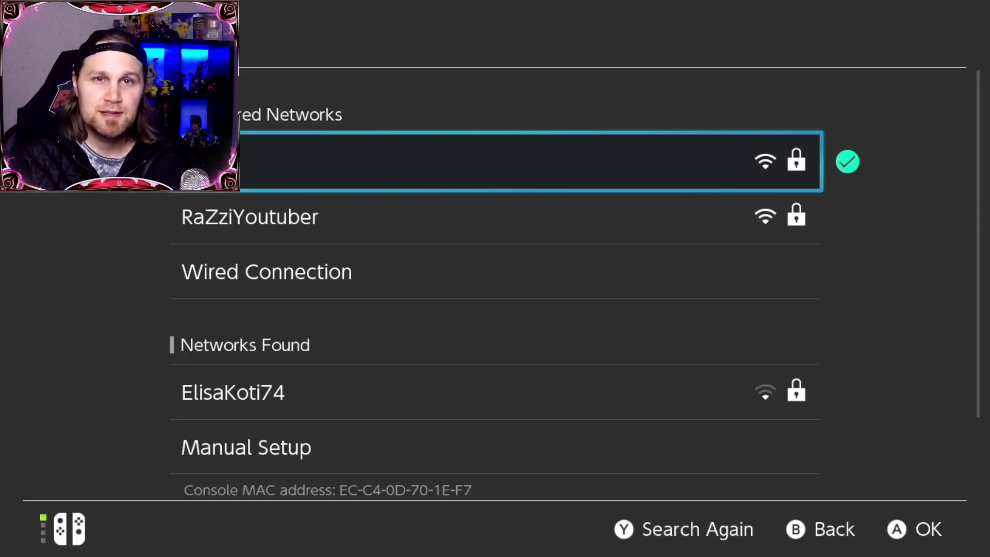
key(Return)
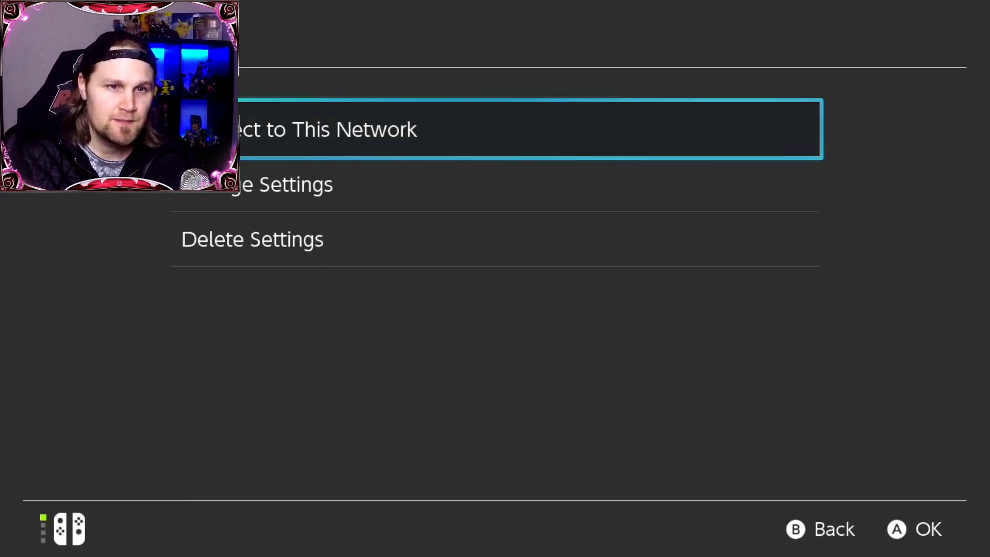
key(Down)
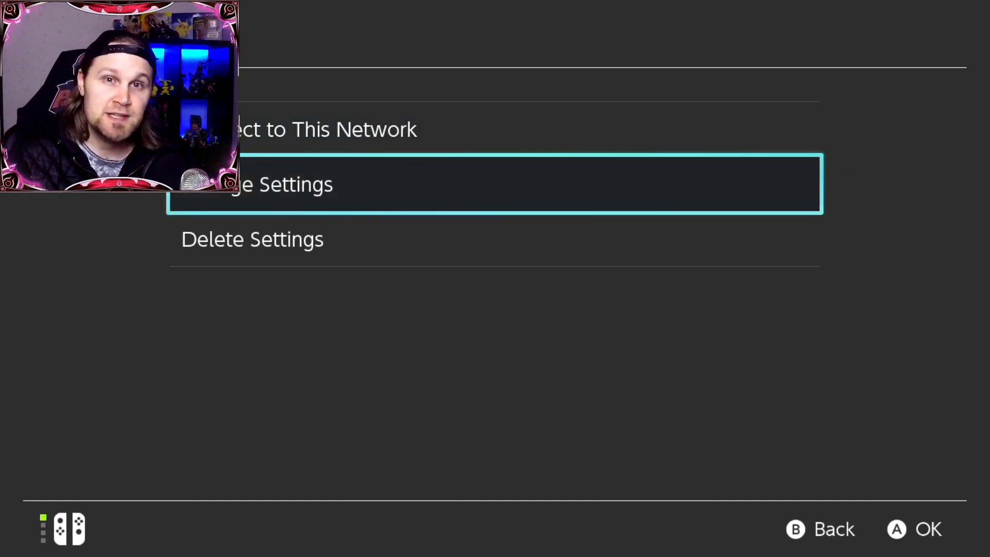
key(Return)
key(Down)
key(Down)
key(Down)
key(Down)
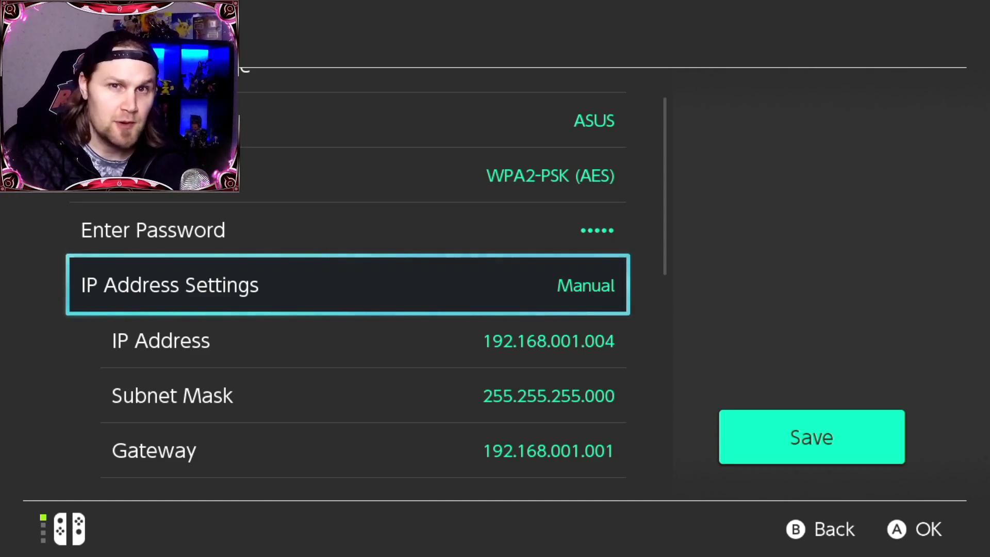
key(Down)
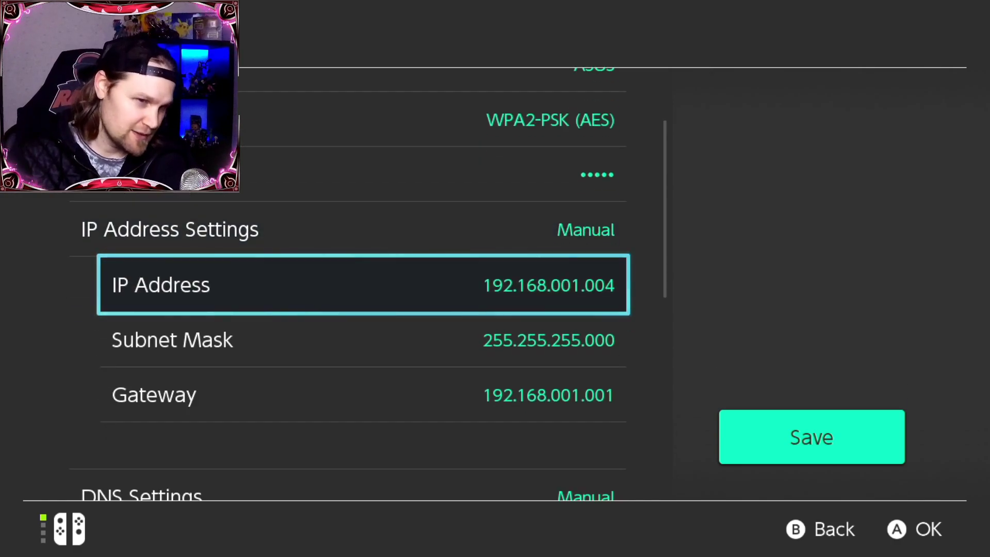
- Save the edited ASUS network settings and acknowledge the 'Settings have been saved' message
key(Down)
key(Down)
key(Down)
key(Down)
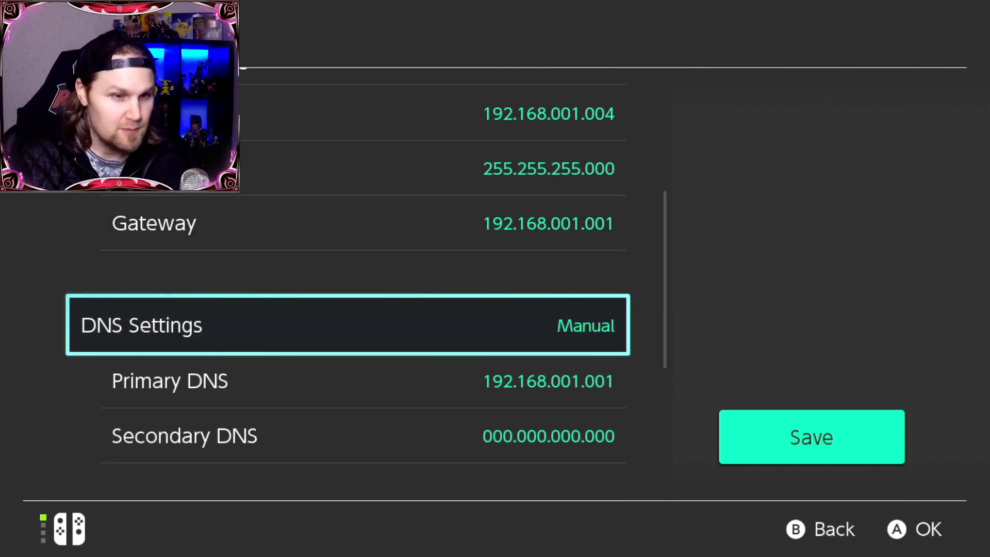
key(Down)
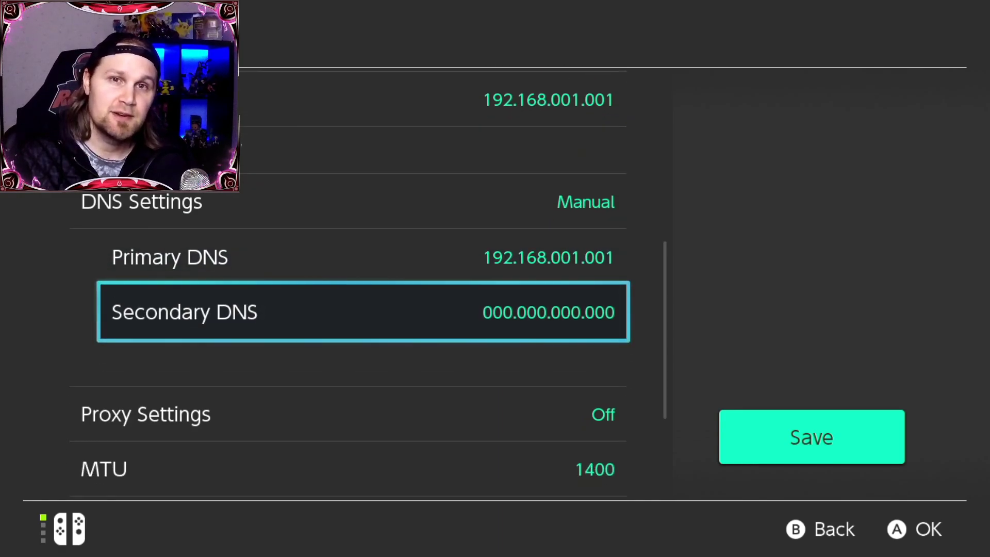
key(Up)
key(Up)
key(Up)
key(Up)
key(Up)
key(Up)
key(Up)
key(Down)
key(Down)
key(Down)
key(Up)
key(Down)
key(Down)
key(Down)
key(Down)
key(Down)
key(Down)
key(Down)
key(Down)
key(Down)
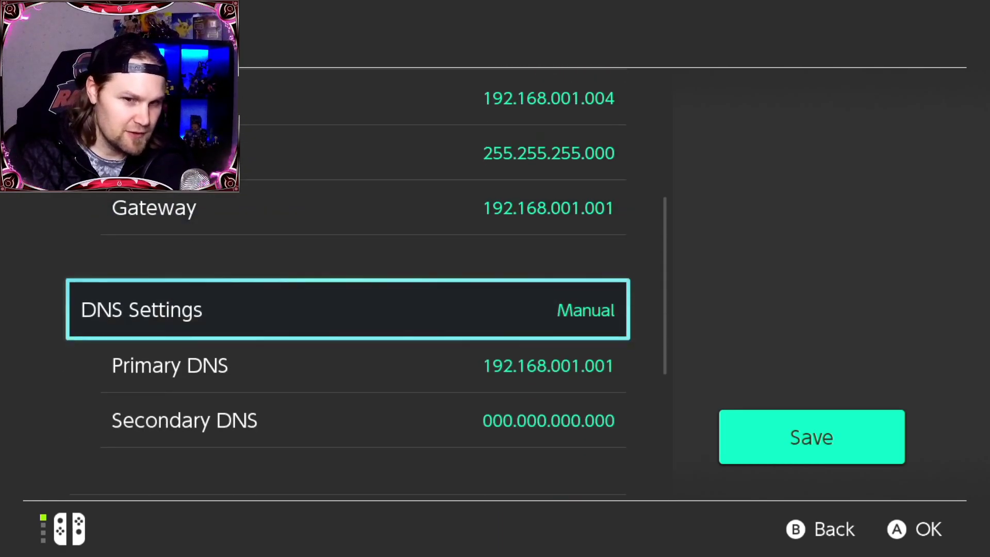
key(Right)
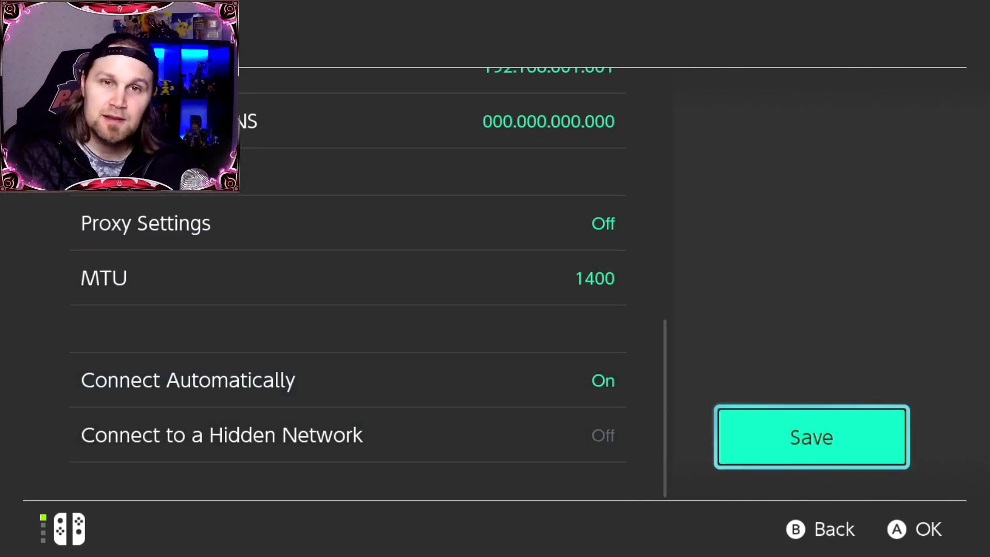
key(Return)
key(Return)
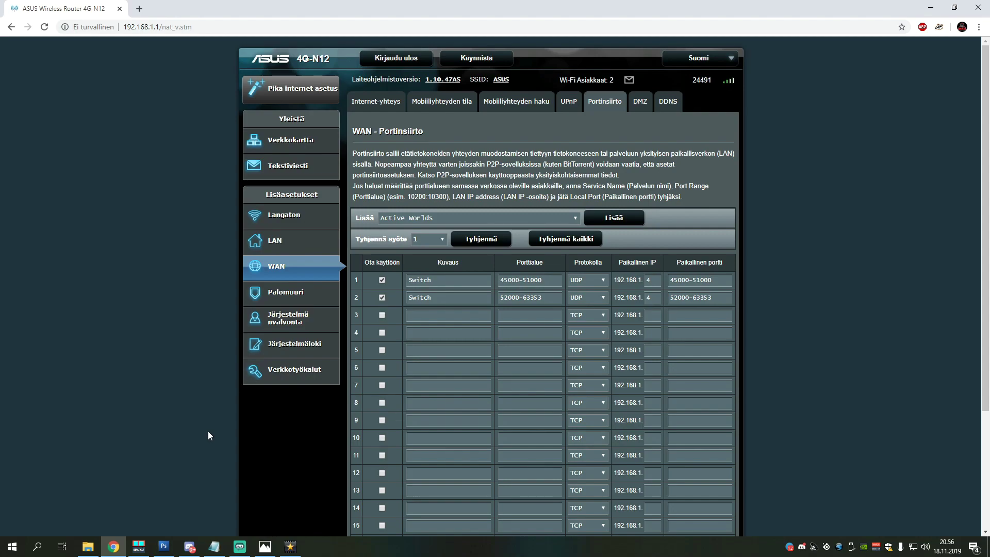
- Select the address bar on the router's WAN port forwarding page at 192.168.1.1/nat_v.stm
click(206, 26)
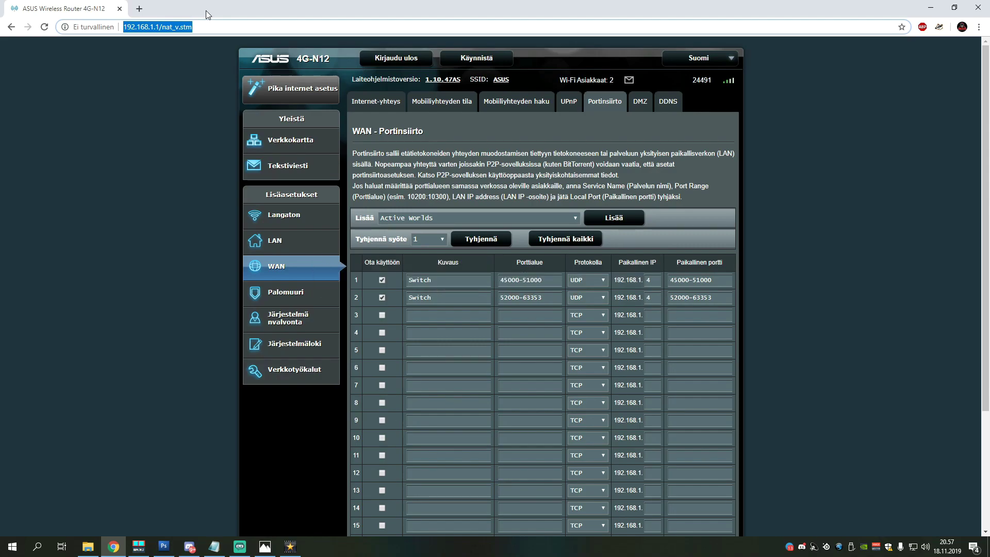
scroll(574, 332, down, 1)
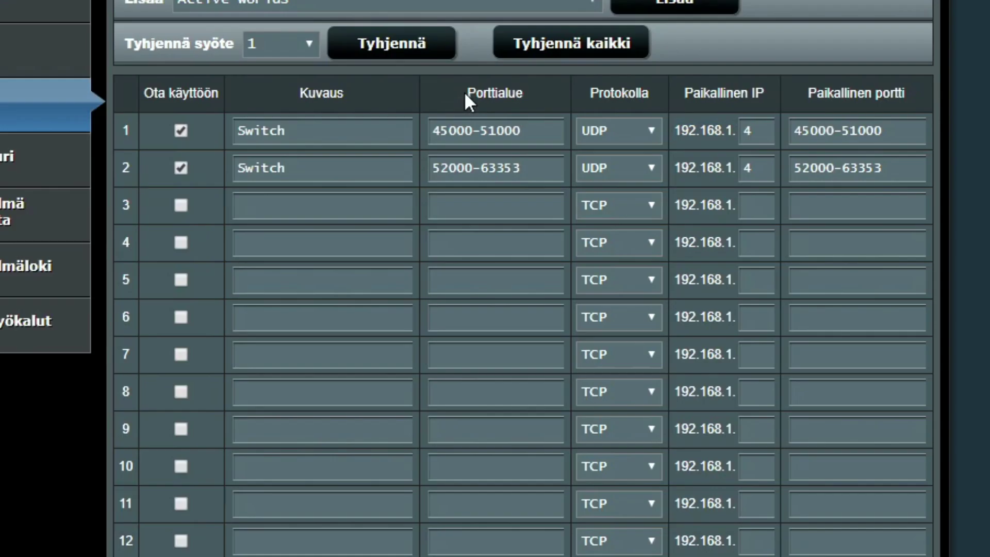
drag(518, 213, 545, 214)
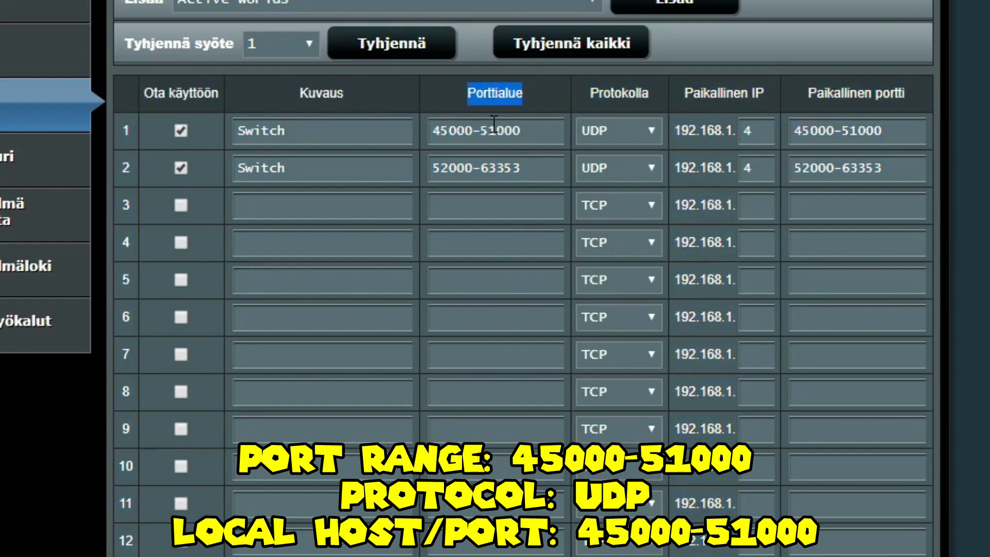
drag(436, 130, 536, 129)
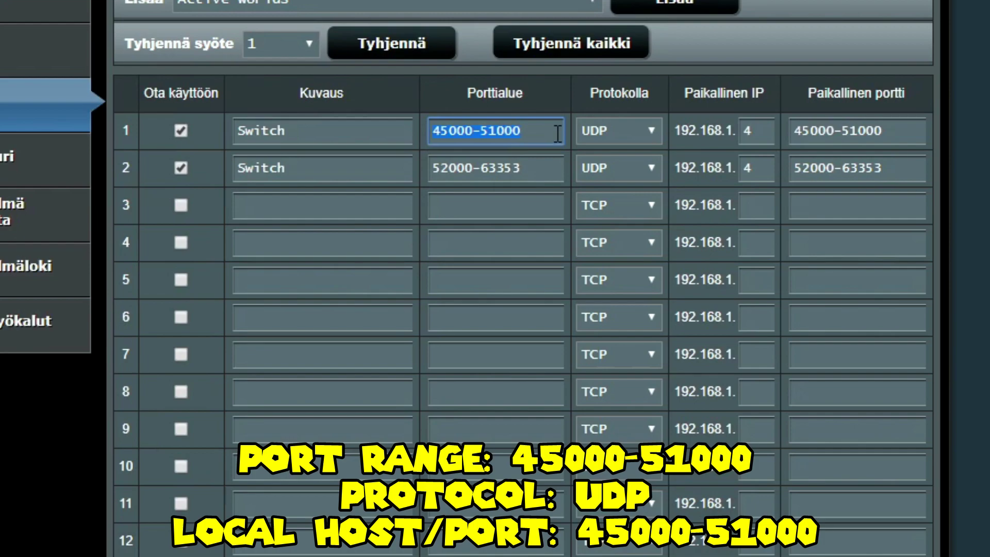
click(443, 131)
drag(433, 131, 482, 131)
drag(490, 131, 522, 131)
drag(591, 93, 649, 94)
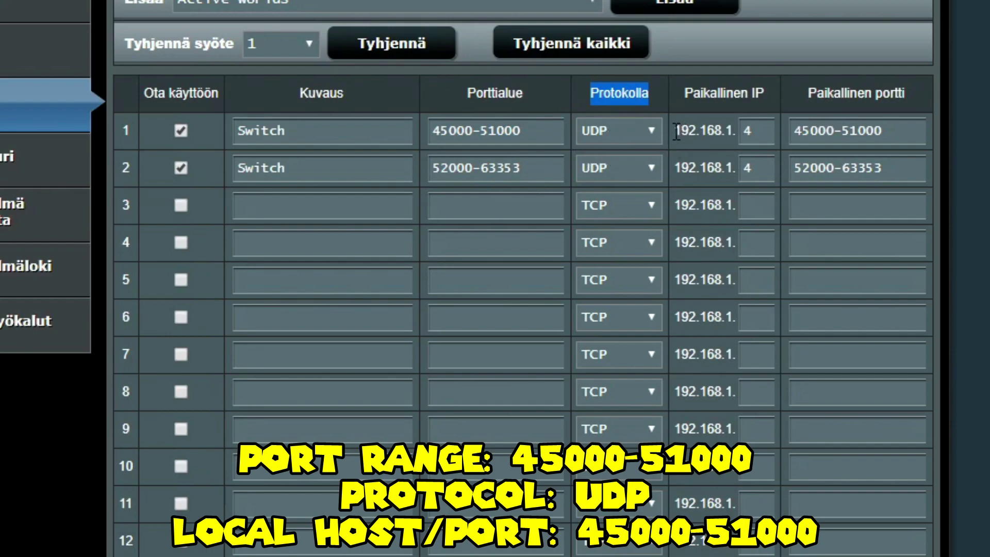
drag(675, 130, 733, 129)
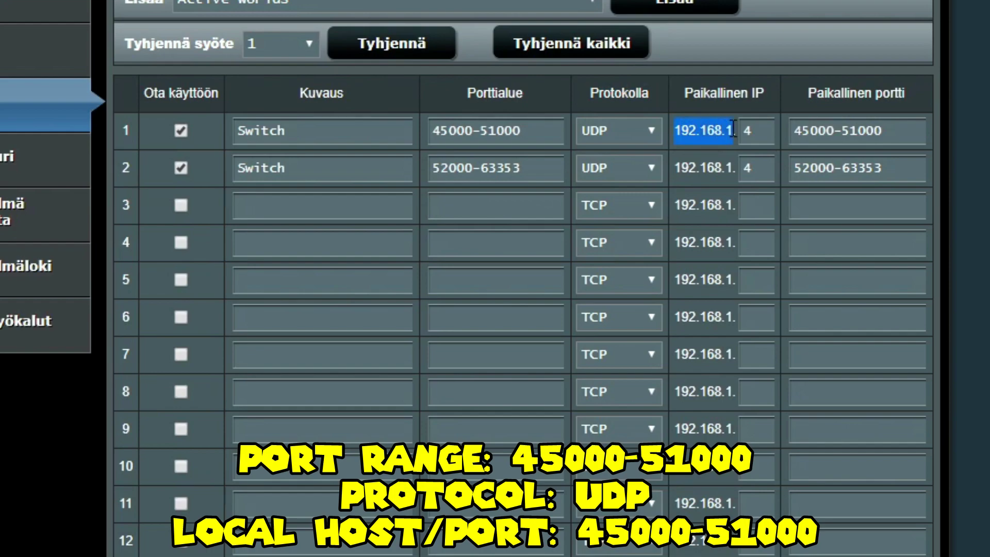
click(691, 129)
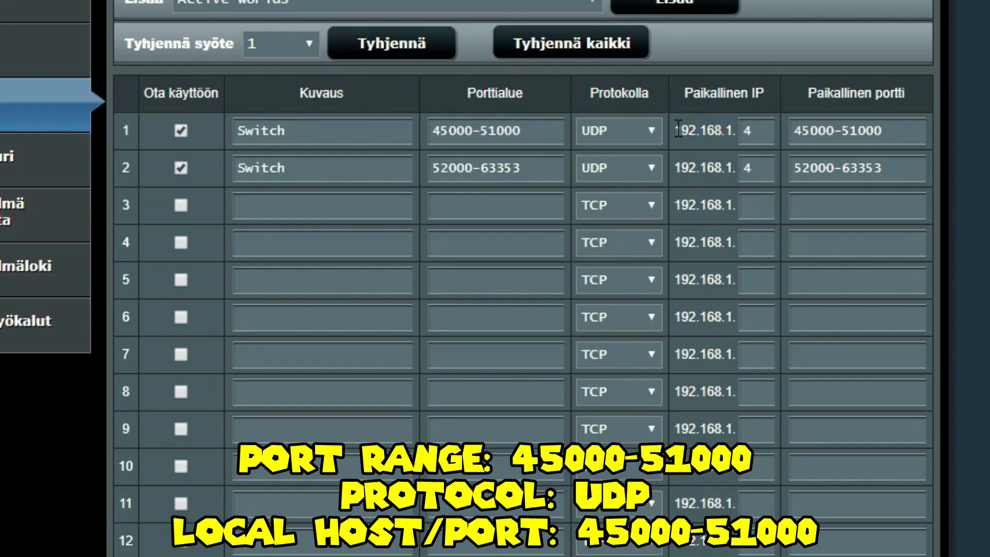
drag(679, 129, 737, 130)
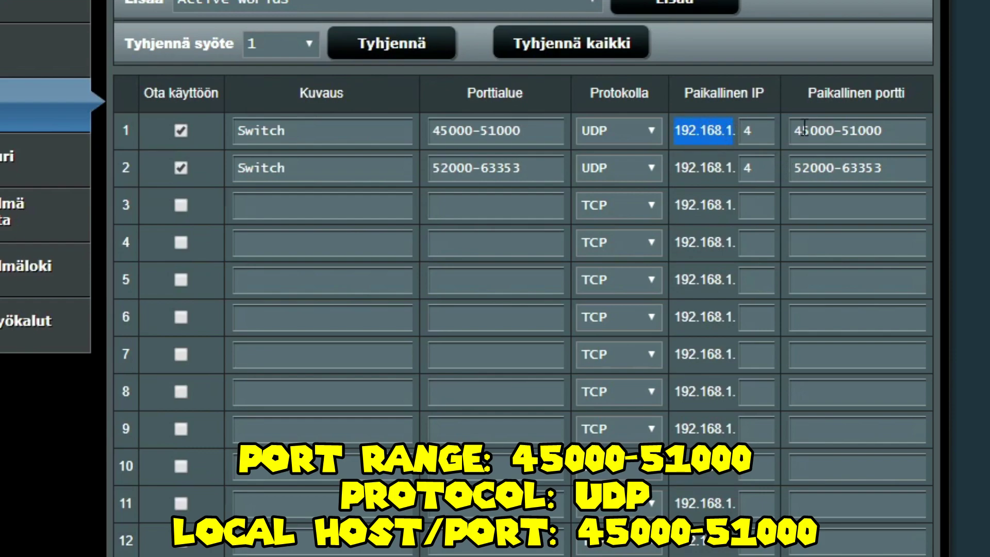
drag(807, 94, 906, 96)
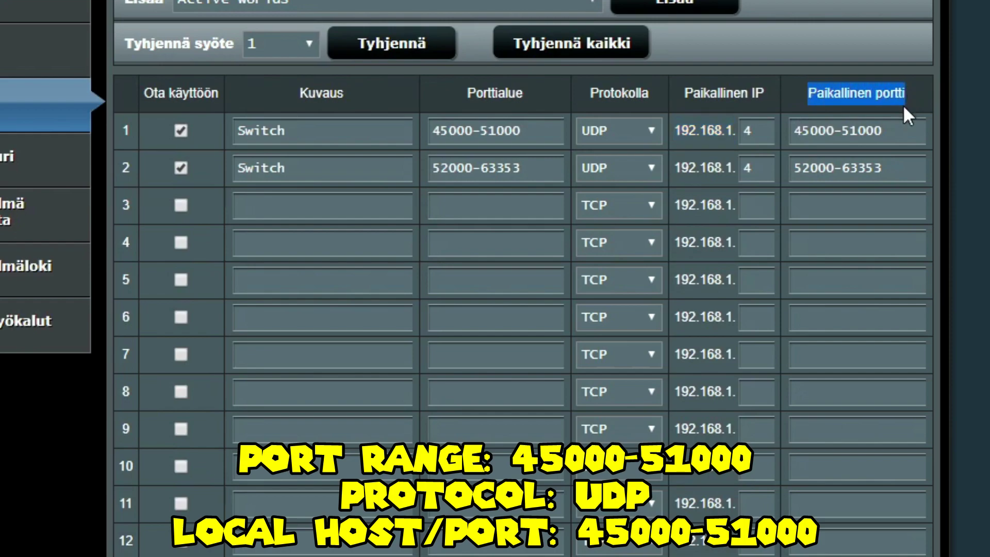
click(878, 132)
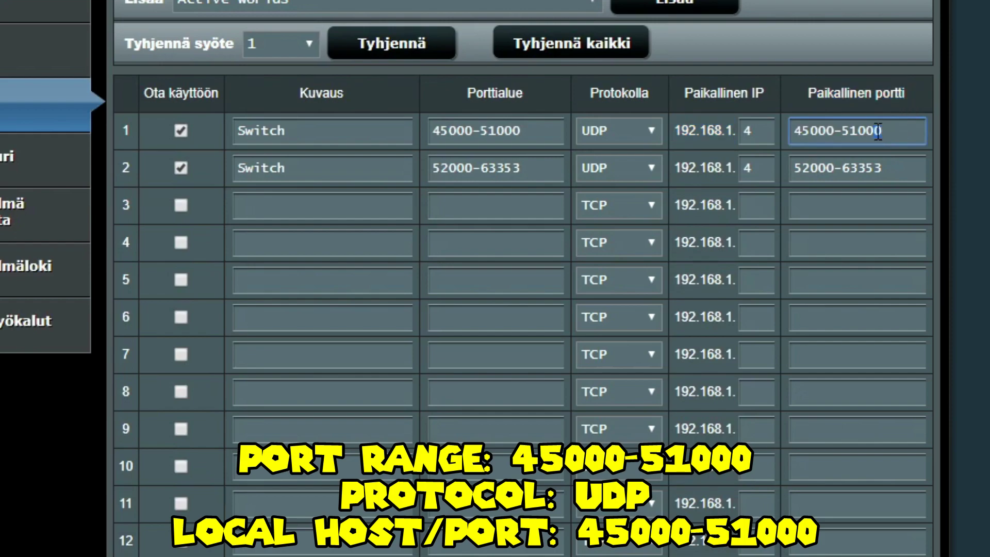
drag(883, 132, 772, 135)
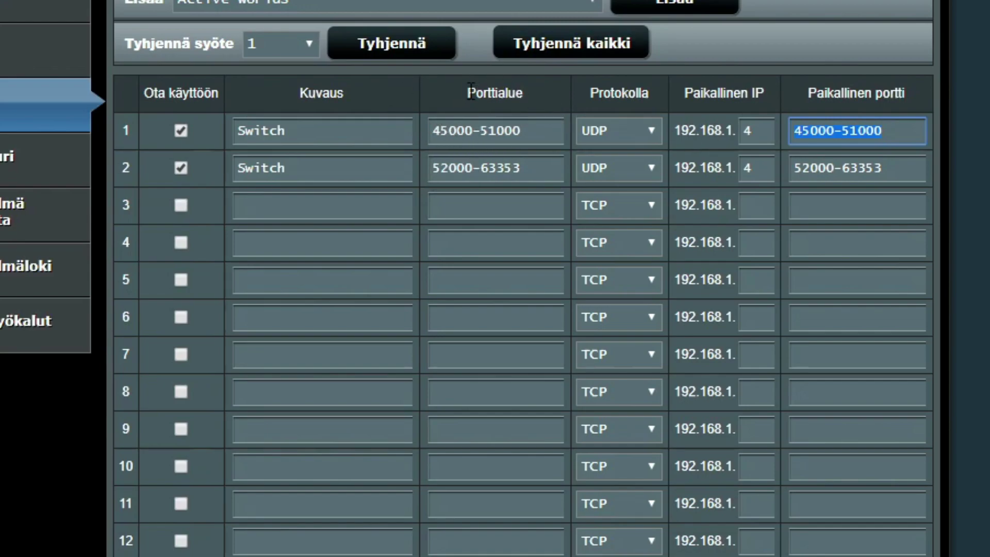
drag(467, 93, 560, 108)
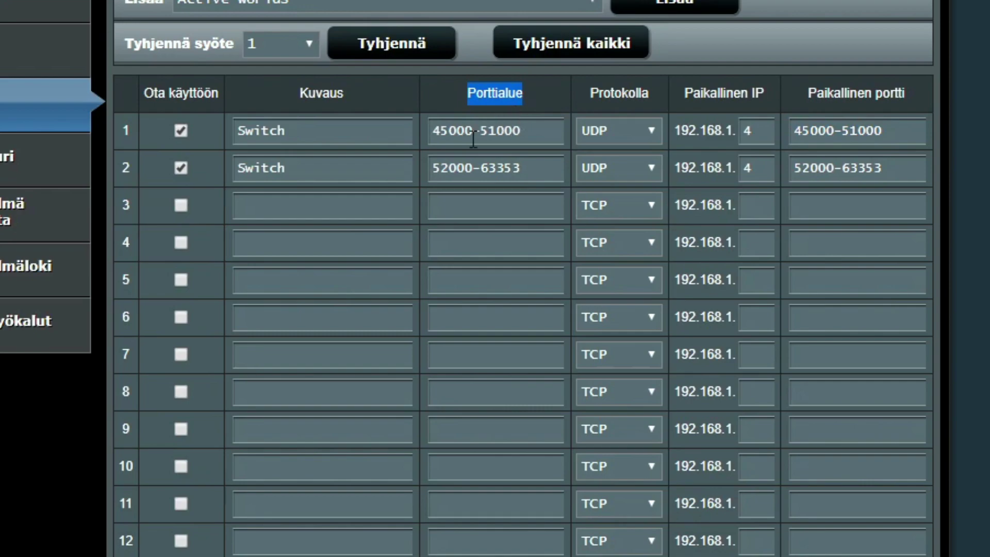
drag(431, 168, 497, 168)
click(528, 167)
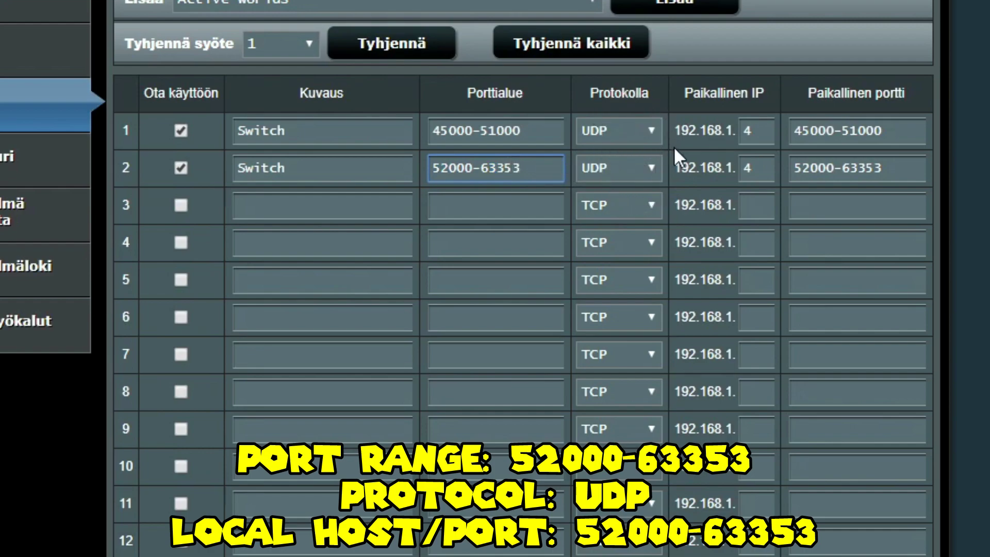
drag(681, 169, 756, 173)
click(753, 170)
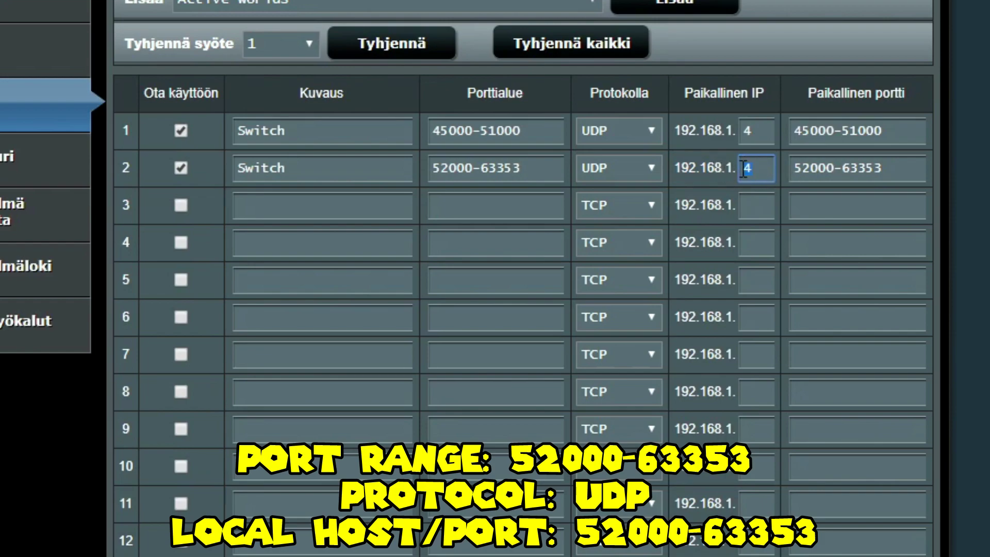
click(756, 167)
drag(756, 167, 738, 171)
drag(808, 93, 900, 99)
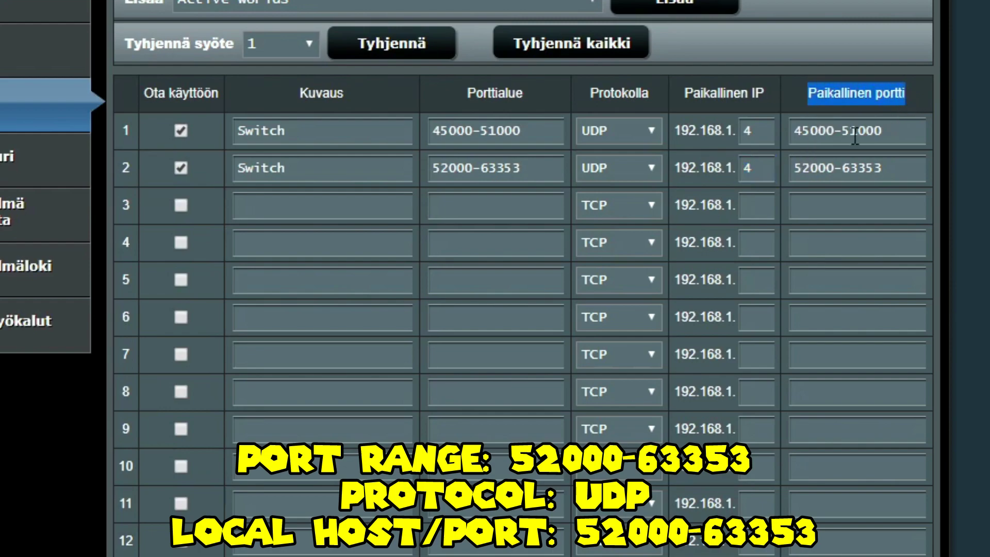
drag(797, 167, 887, 176)
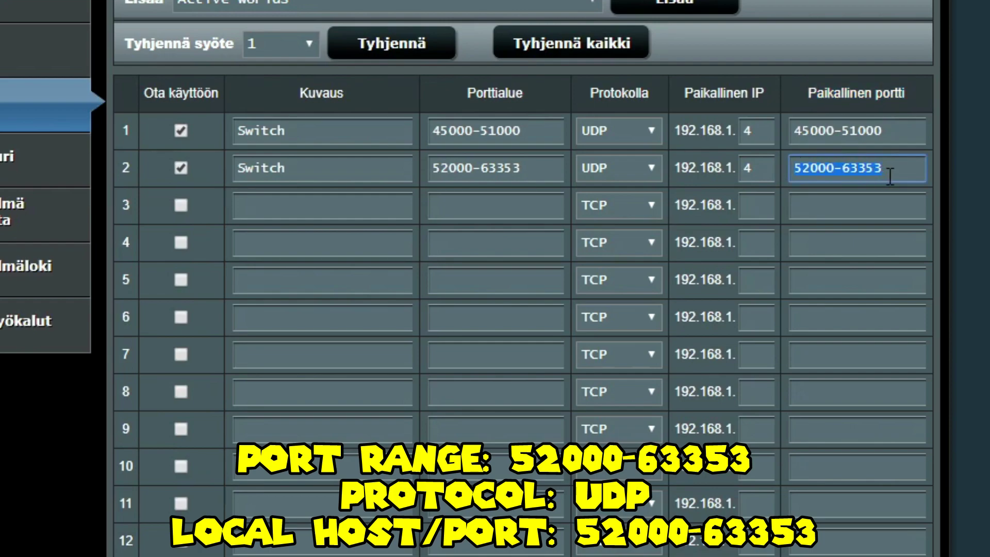
click(533, 166)
drag(534, 166, 427, 172)
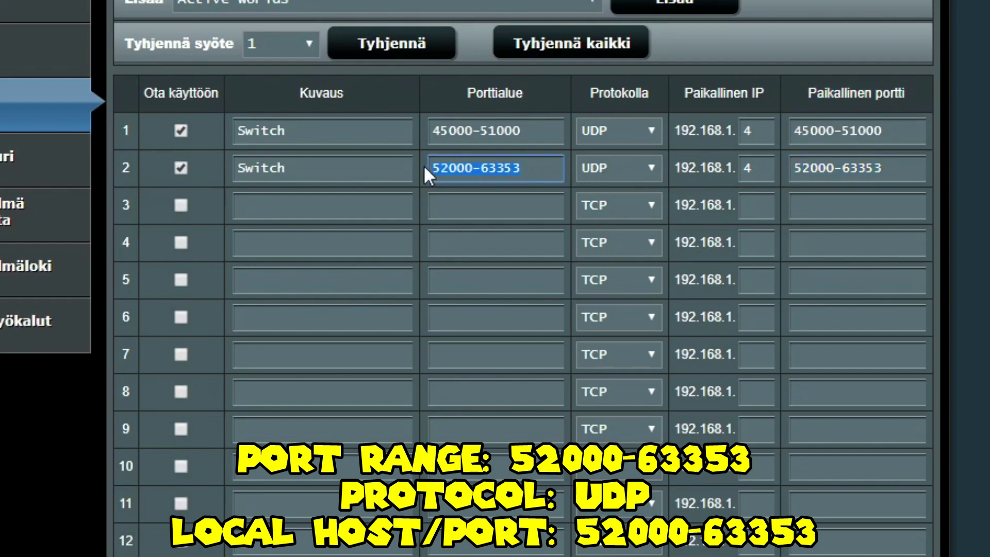
key(Tab)
key(Tab)
key(Tab)
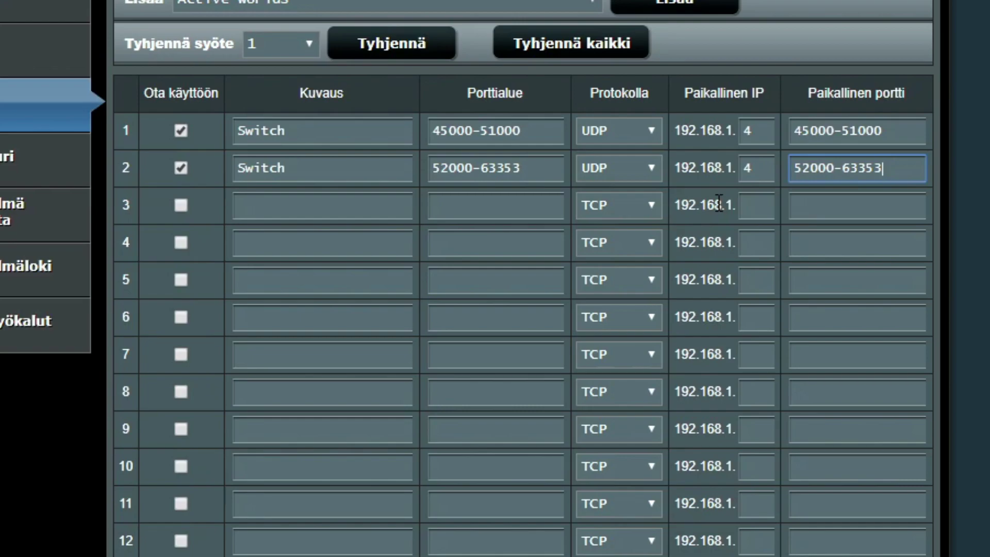